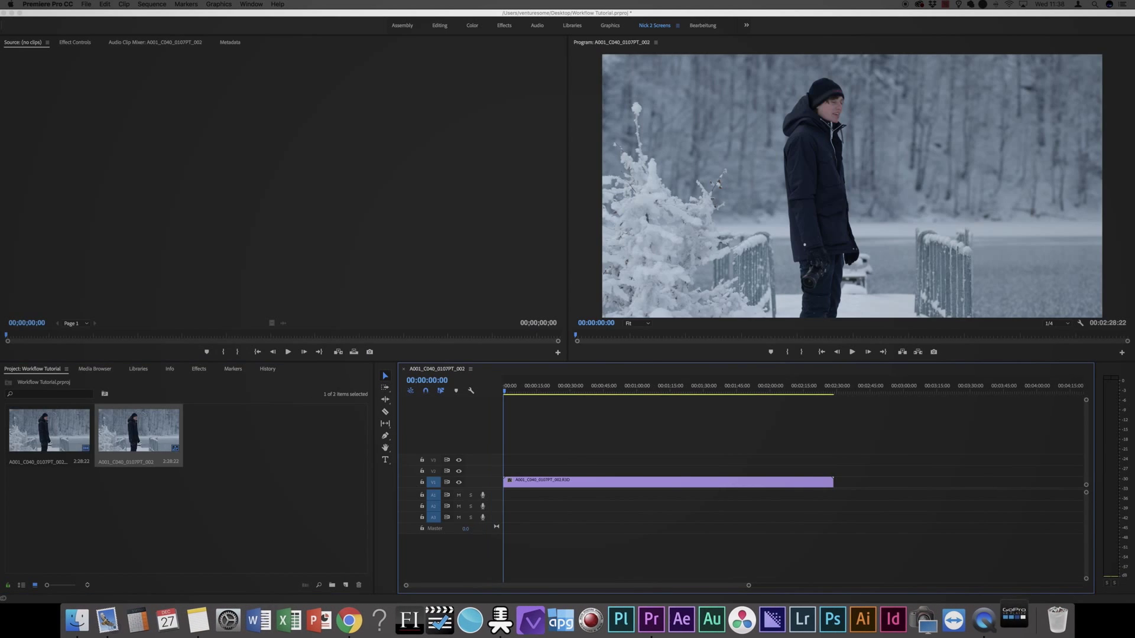
Razor the first clip at 01:03:19 to leave a short opening shot.
{"action": "left_click_drag", "start_coordinate": [563, 385], "coordinate": [644, 386]}
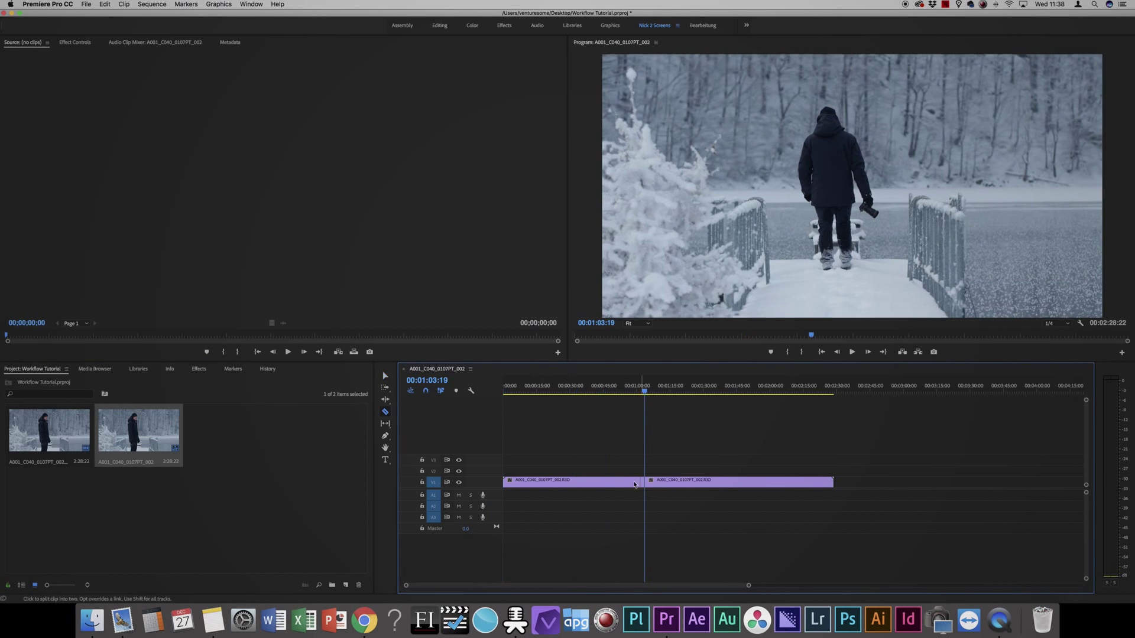
{"action": "key", "text": "c"}
{"action": "key", "text": "q"}
{"action": "left_click", "coordinate": [533, 481]}
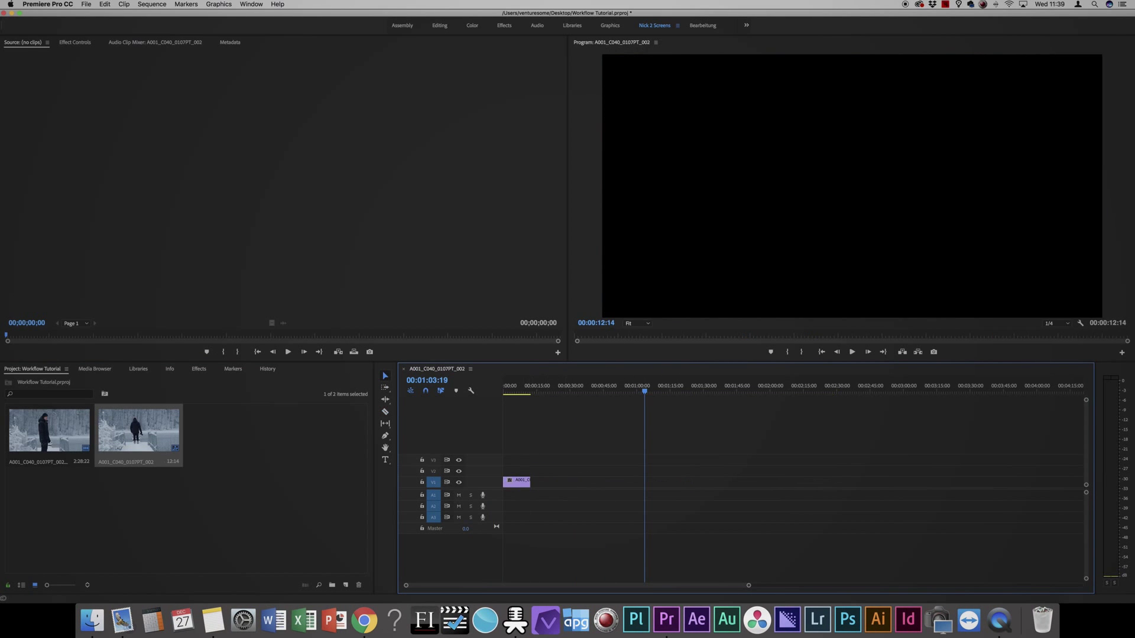
Trim A001_C045 at 02:05:00 onto V2 near the start, and add two more clips to V1.
{"action": "left_click_drag", "start_coordinate": [560, 475], "coordinate": [644, 481]}
{"action": "left_click", "coordinate": [679, 392]}
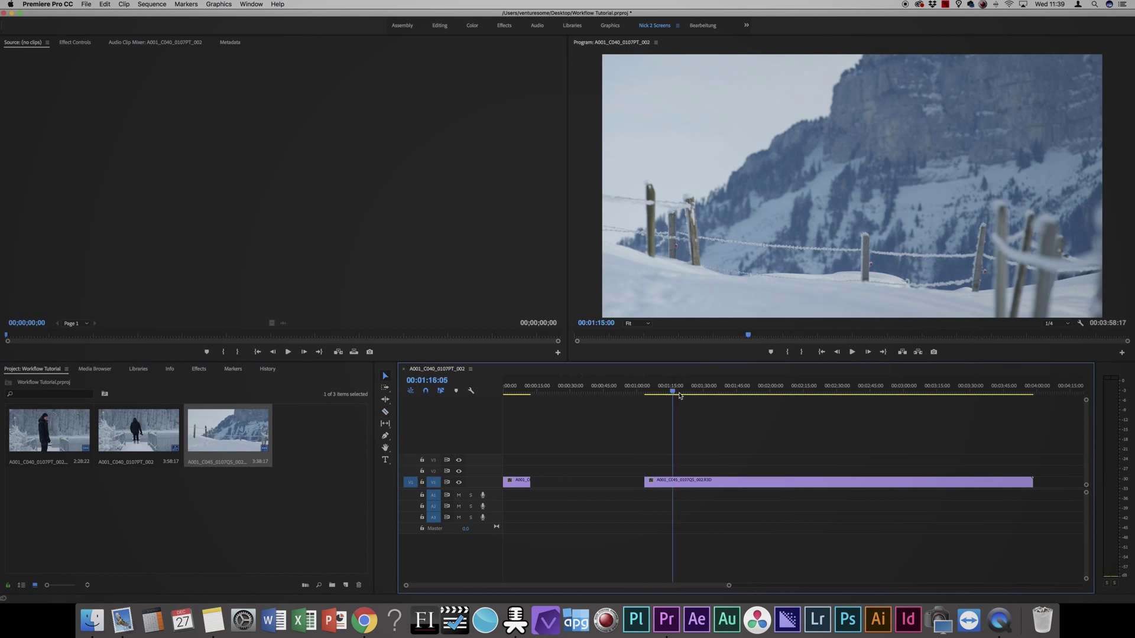
{"action": "left_click_drag", "start_coordinate": [680, 395], "coordinate": [781, 392]}
{"action": "key", "text": "w"}
{"action": "left_click", "coordinate": [692, 482]}
{"action": "left_click_drag", "start_coordinate": [692, 482], "coordinate": [565, 471]}
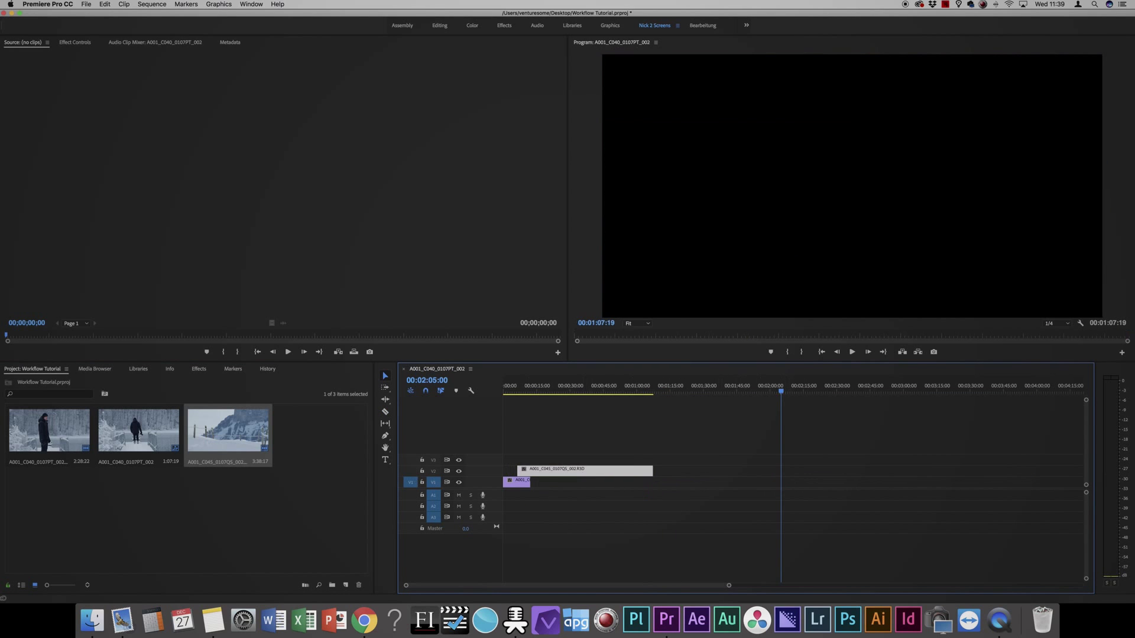
{"action": "left_click_drag", "start_coordinate": [434, 473], "coordinate": [667, 483]}
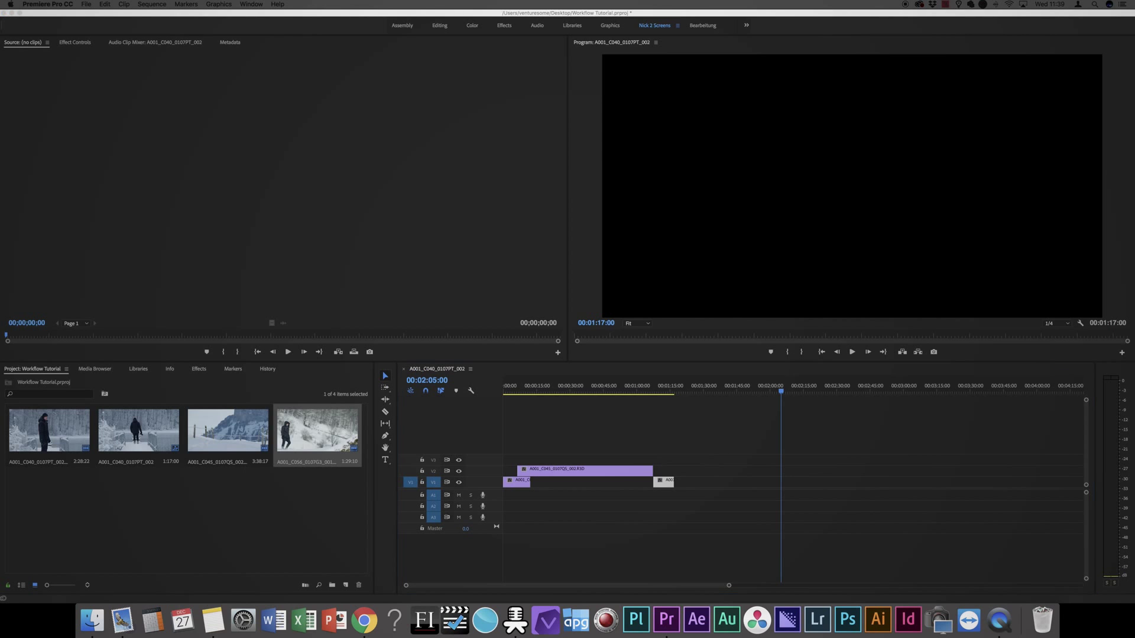
{"action": "left_click_drag", "start_coordinate": [532, 425], "coordinate": [780, 481]}
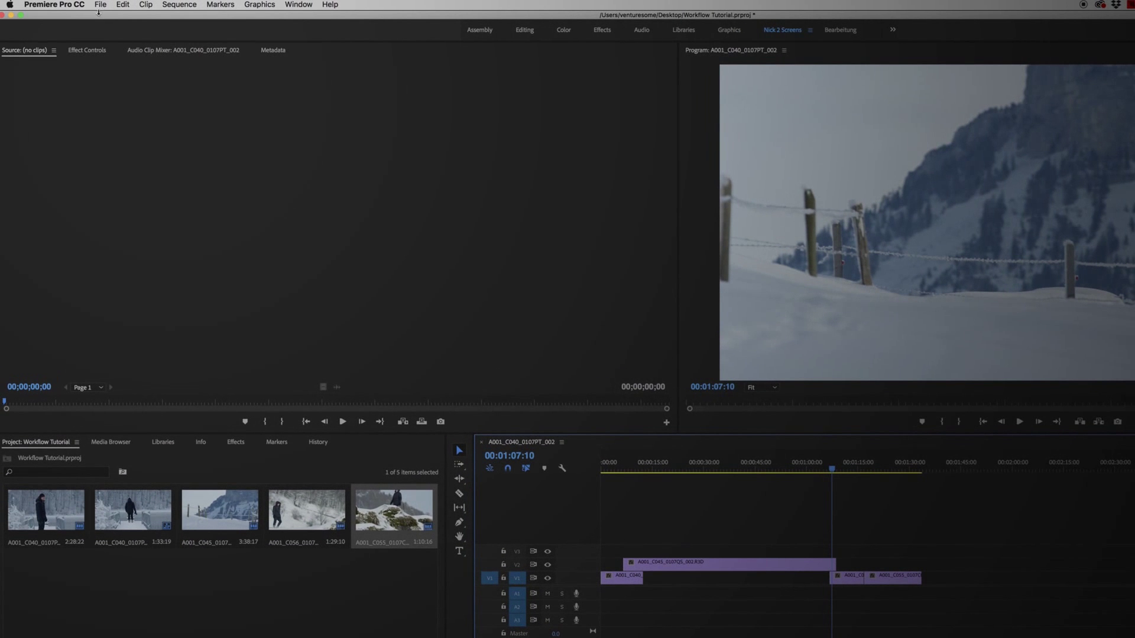
Export the sequence as Final Cut Pro XML 'Main_Timeline' on the Desktop, then launch DaVinci Resolve.
{"action": "left_click", "coordinate": [100, 5]}
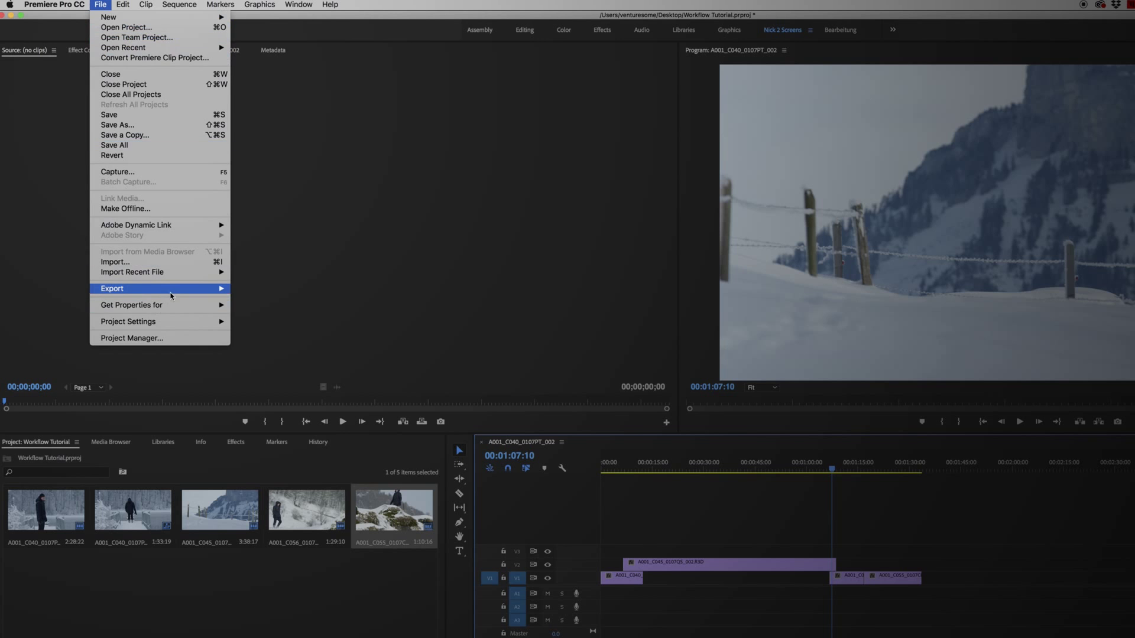
{"action": "mouse_move", "coordinate": [171, 291]}
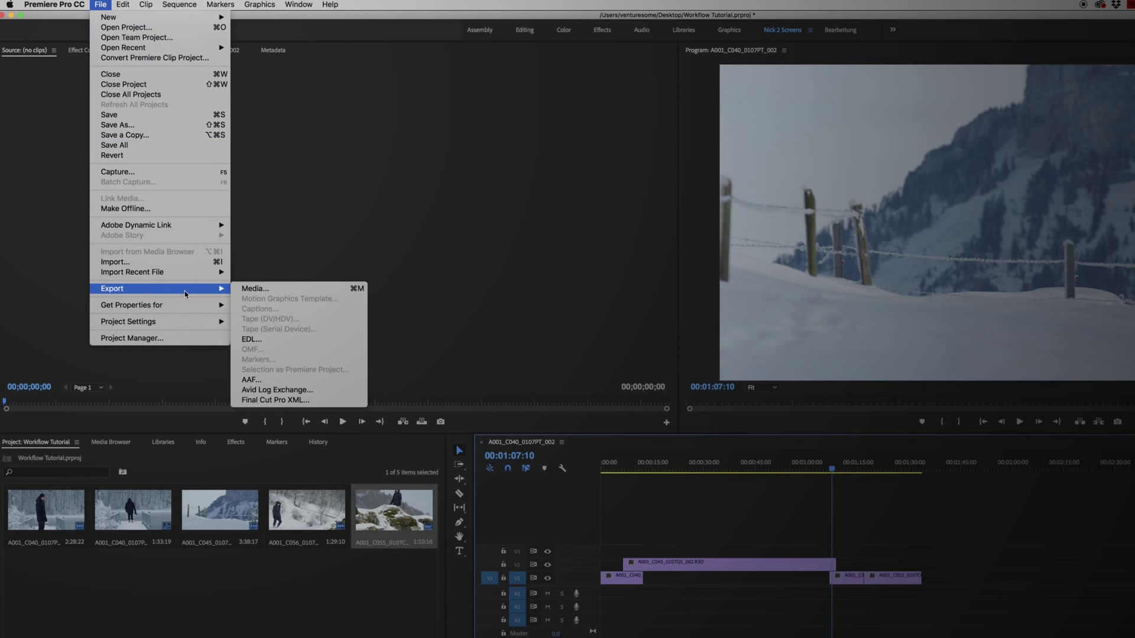
{"action": "left_click", "coordinate": [264, 400]}
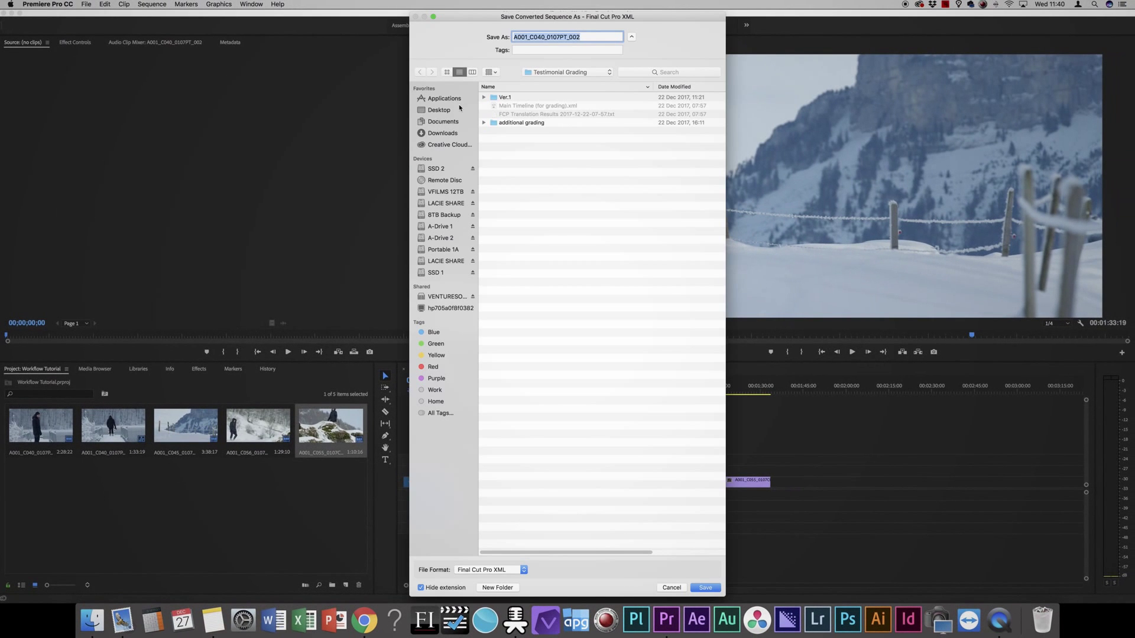
{"action": "left_click", "coordinate": [460, 110]}
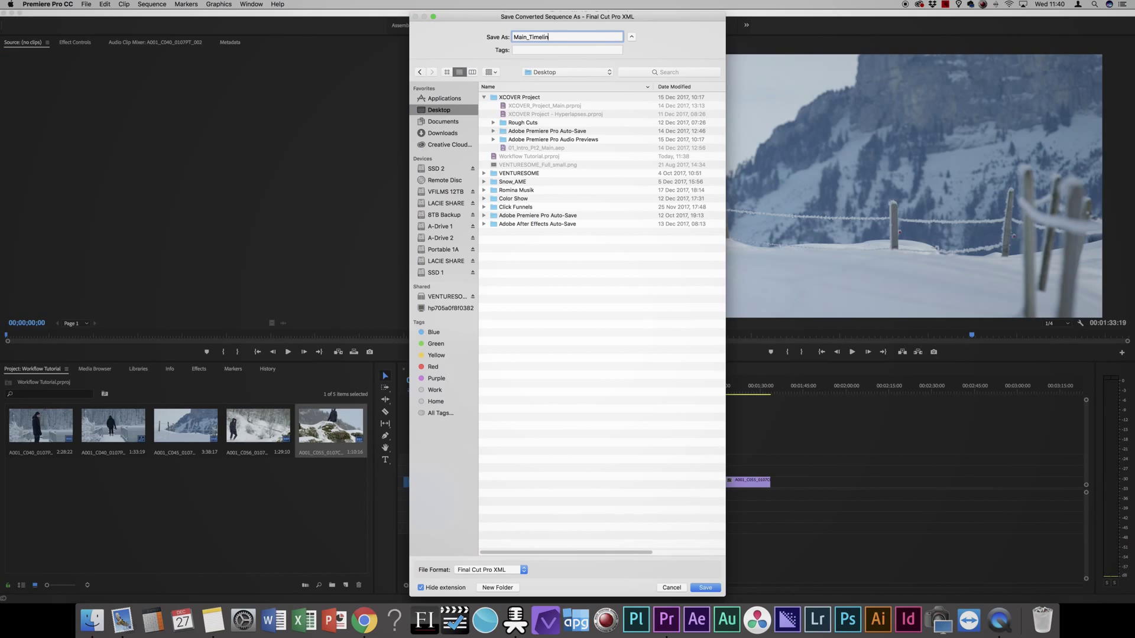
{"action": "key", "text": "Return"}
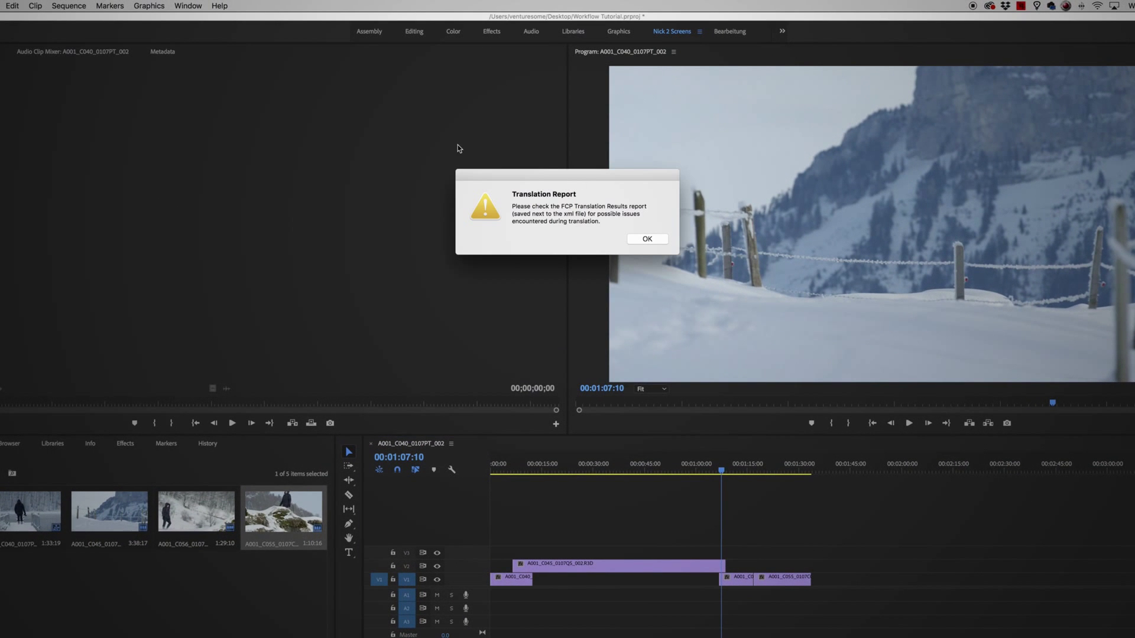
{"action": "left_click", "coordinate": [639, 240]}
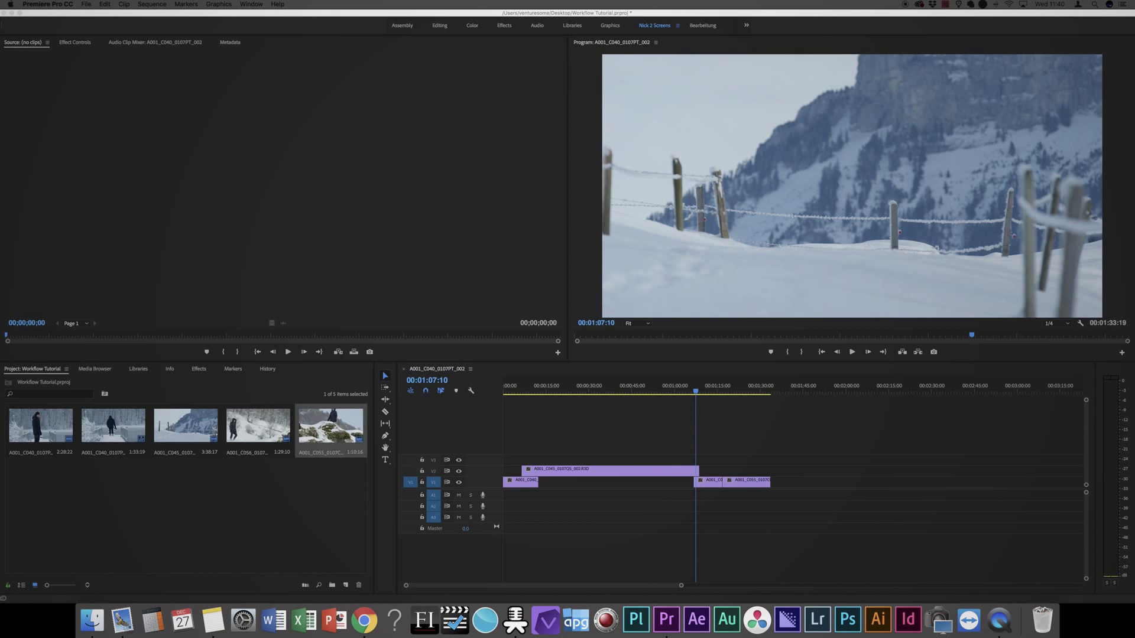
{"action": "left_click", "coordinate": [758, 620]}
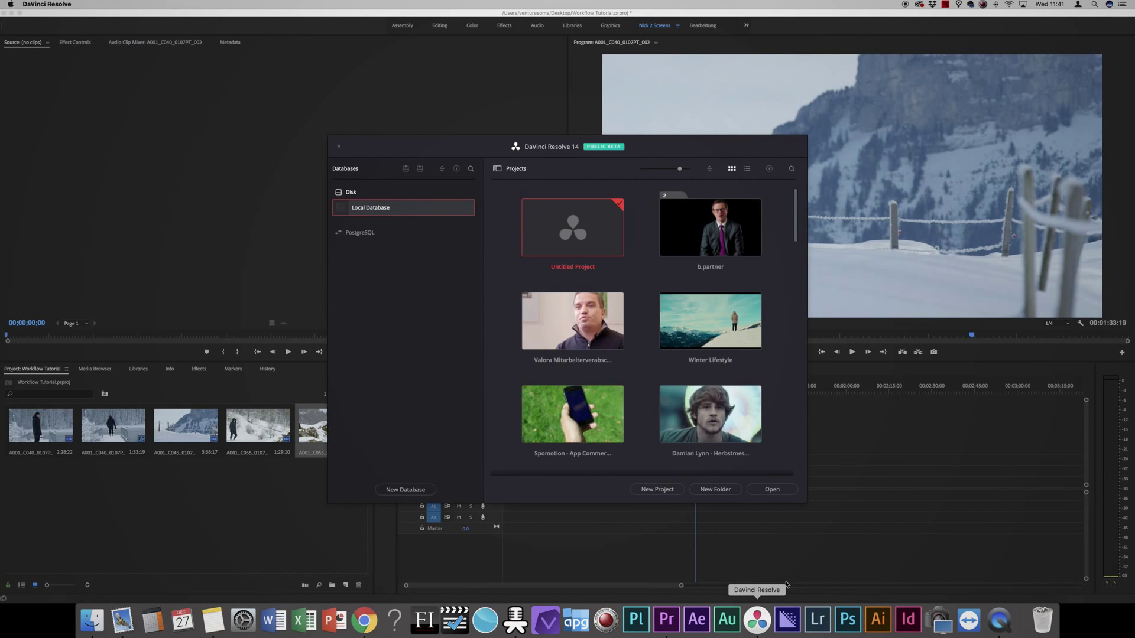
Create a new Resolve project named 'Workflow Tutorial'.
{"action": "left_click", "coordinate": [658, 489]}
{"action": "type", "text": "Workflow Tutorial"}
{"action": "key", "text": "Return"}
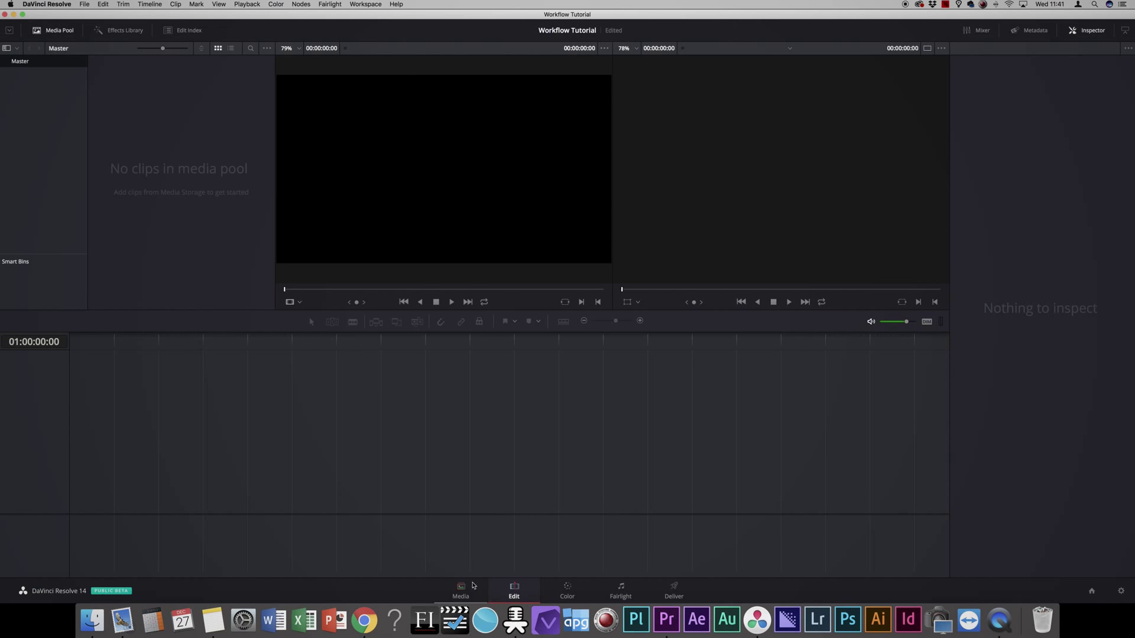
Import Main_Timeline_RAW.xml from the Desktop into the media pool with default settings.
{"action": "left_click", "coordinate": [464, 590]}
{"action": "right_click", "coordinate": [505, 382]}
{"action": "mouse_move", "coordinate": [670, 21]}
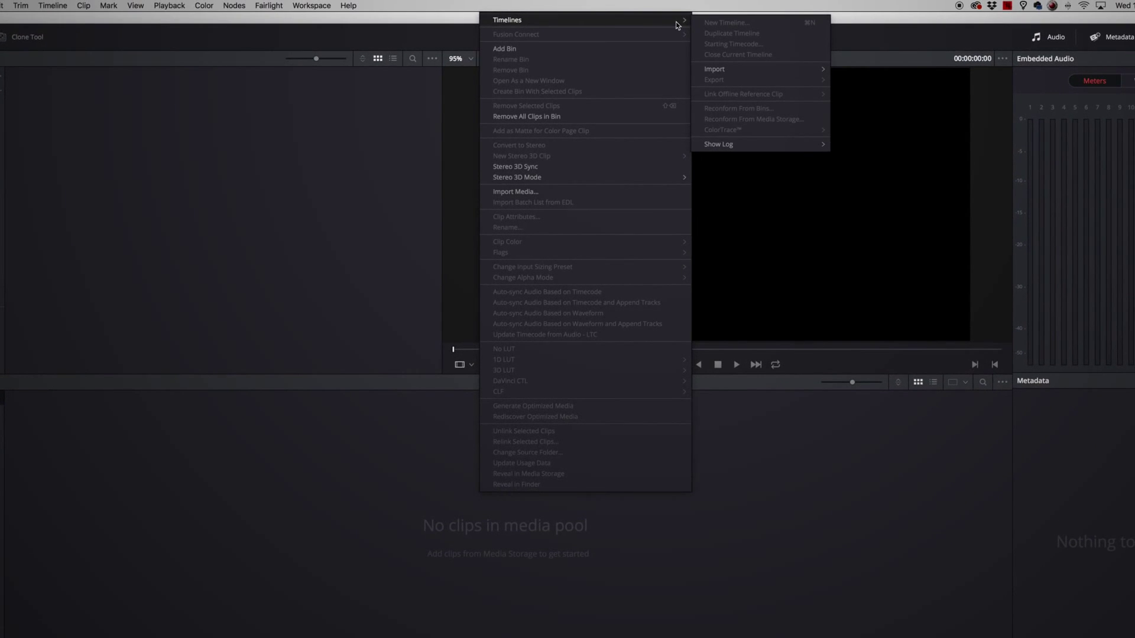
{"action": "mouse_move", "coordinate": [792, 69]}
{"action": "left_click", "coordinate": [860, 77]}
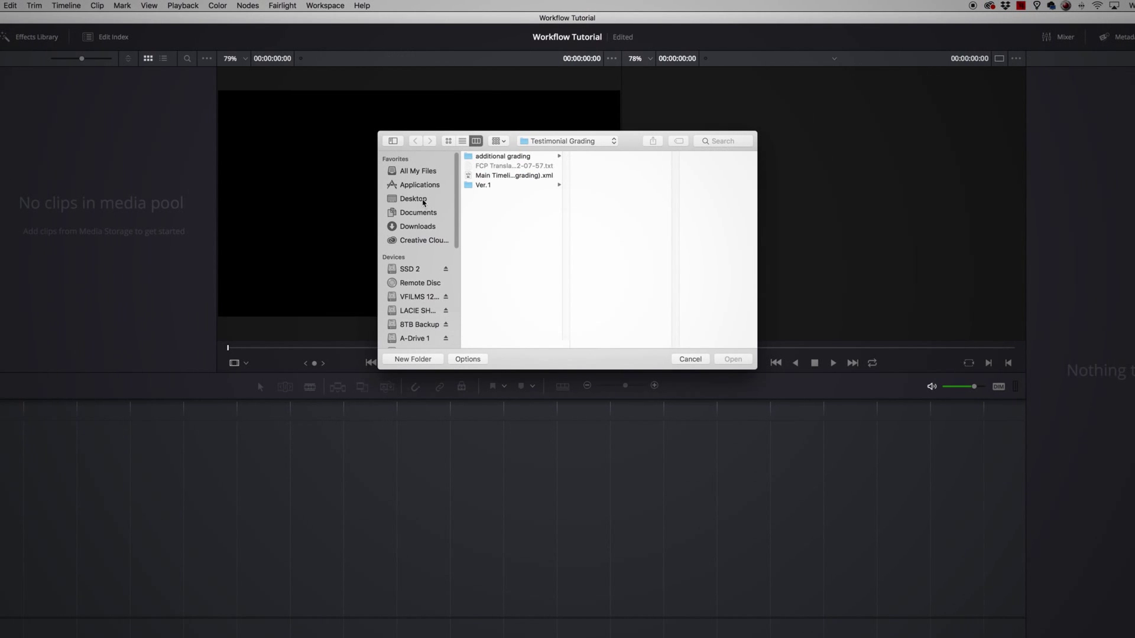
{"action": "left_click", "coordinate": [423, 201]}
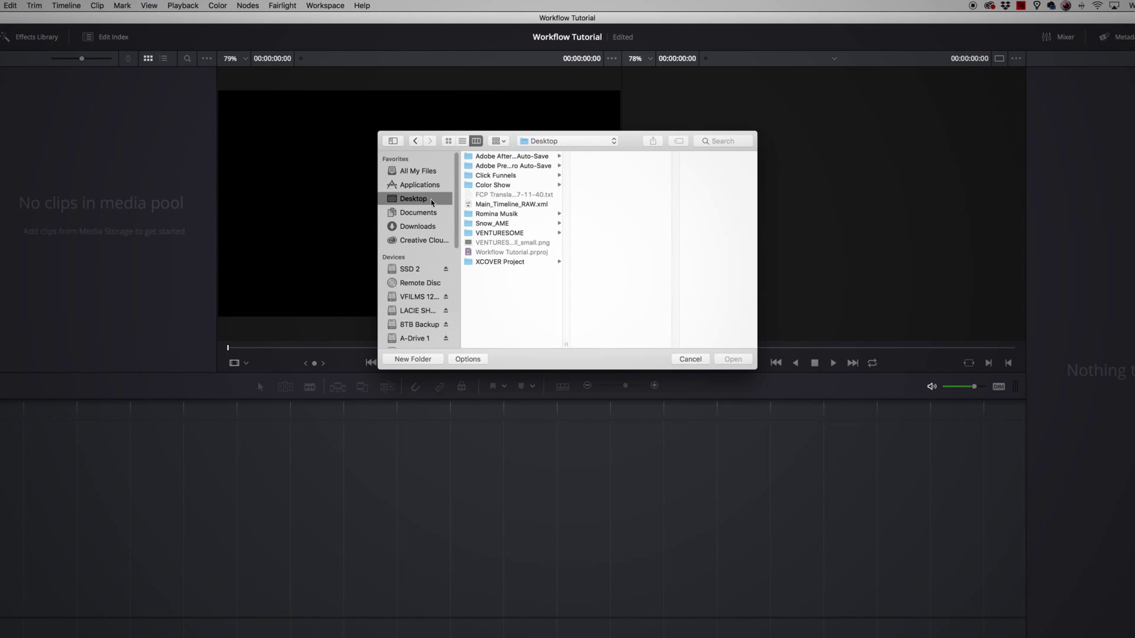
{"action": "left_click", "coordinate": [509, 206]}
{"action": "left_click", "coordinate": [733, 362]}
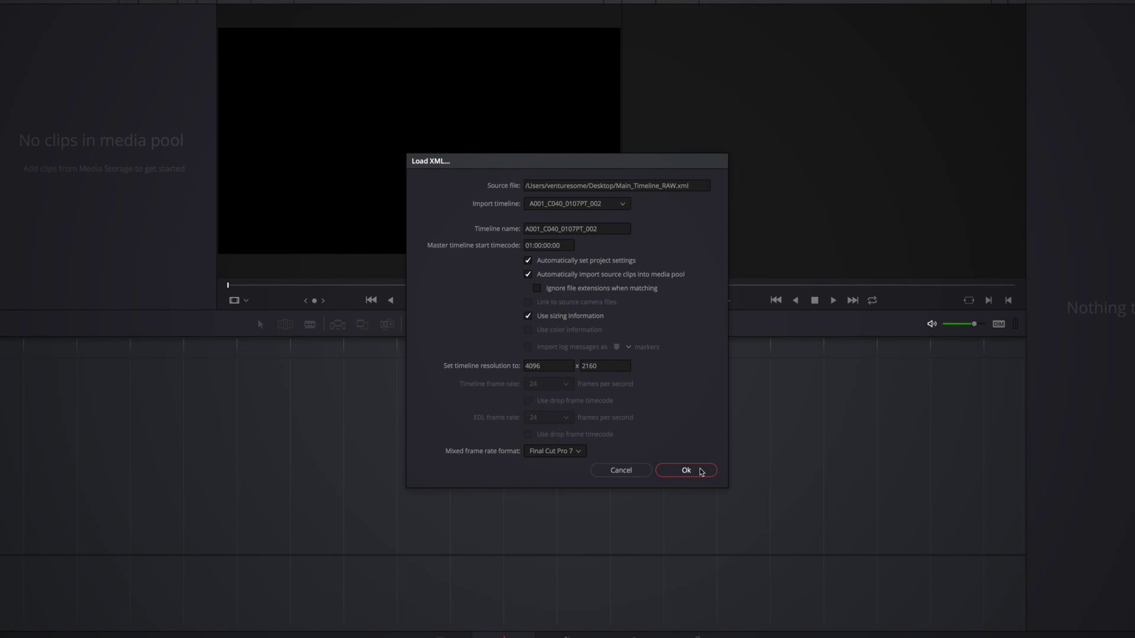
{"action": "left_click", "coordinate": [686, 470]}
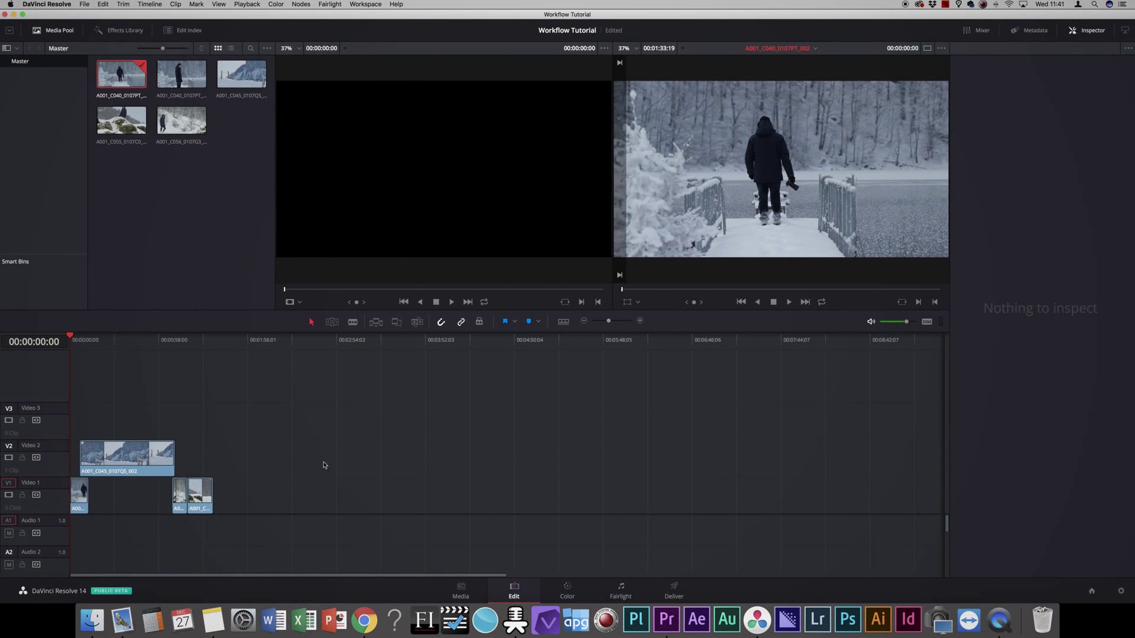
Zoom in on the imported clips in the Edit page timeline.
{"action": "left_click_drag", "start_coordinate": [603, 323], "coordinate": [615, 322]}
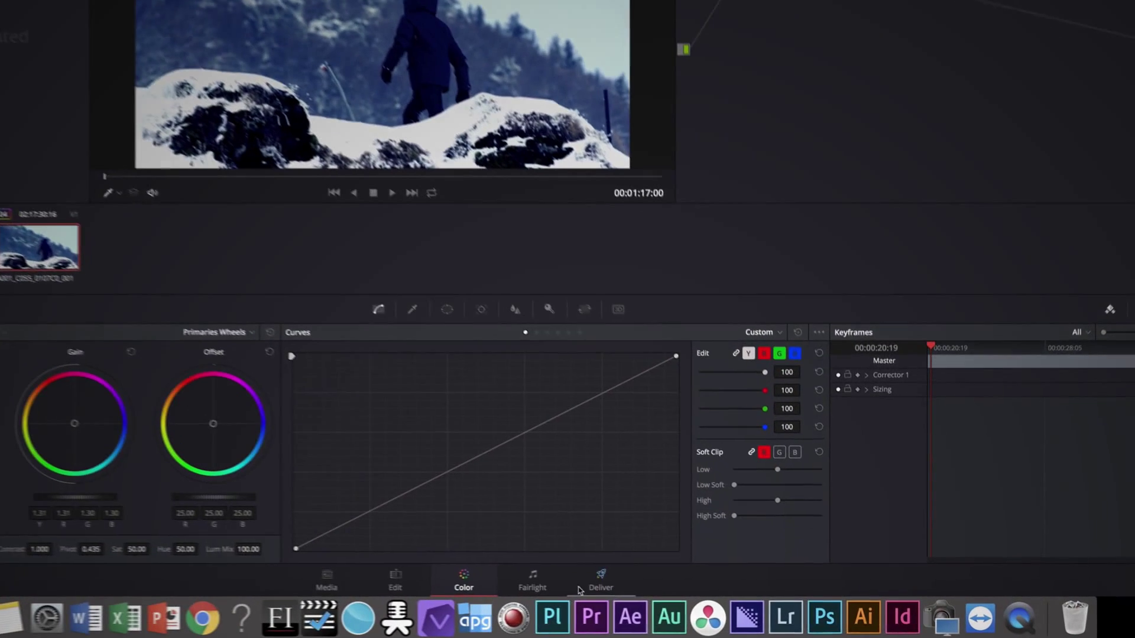
On the Deliver page, choose the Premiere XML preset with Apple ProRes 4444 XQ codec.
{"action": "left_click", "coordinate": [598, 581]}
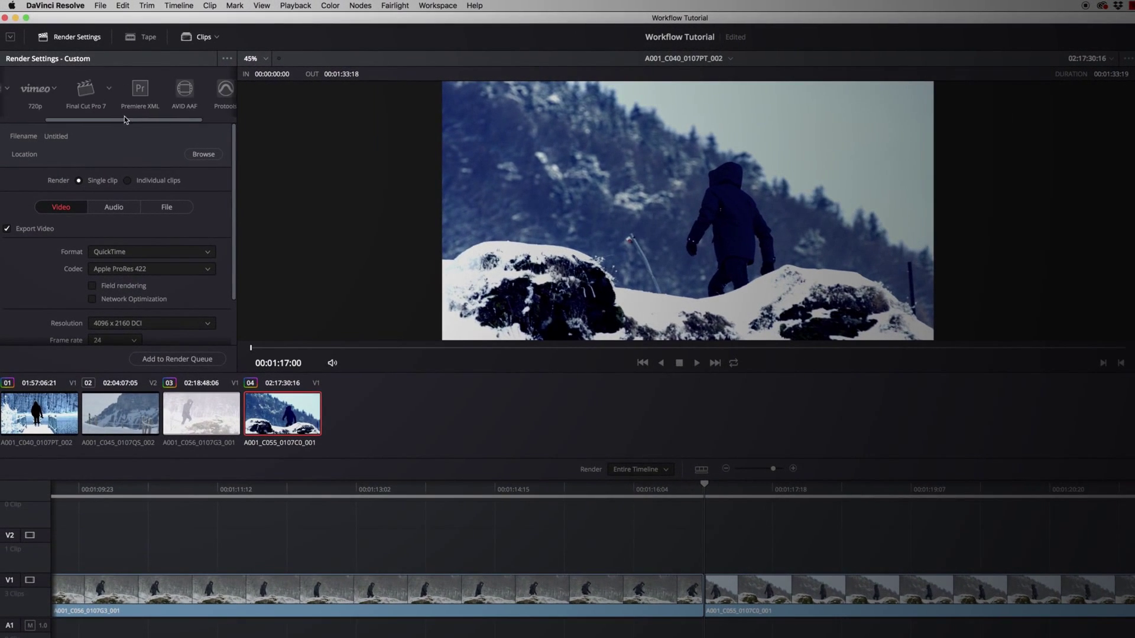
{"action": "scroll", "coordinate": [112, 65], "scroll_direction": "right", "scroll_amount": 3}
{"action": "left_click", "coordinate": [123, 100]}
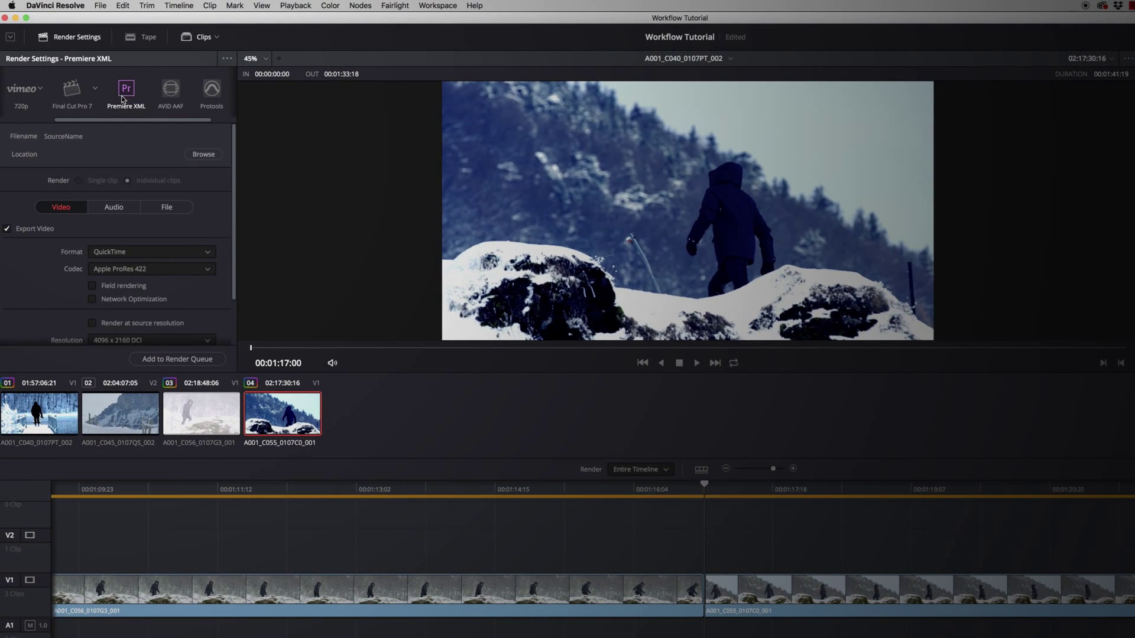
{"action": "left_click", "coordinate": [190, 270]}
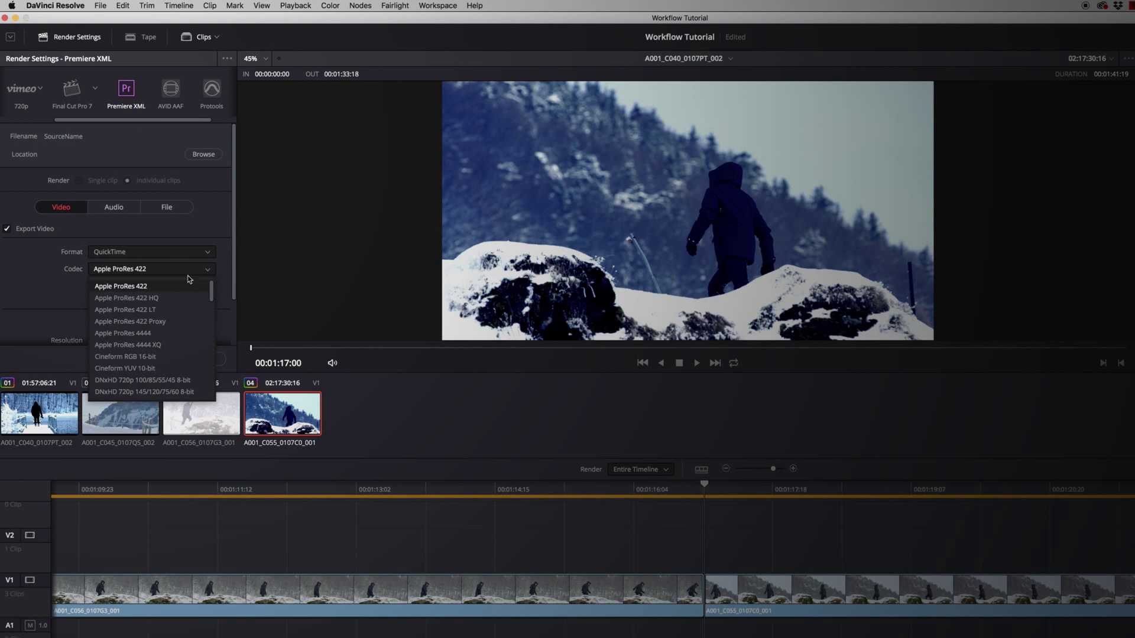
{"action": "left_click", "coordinate": [155, 346]}
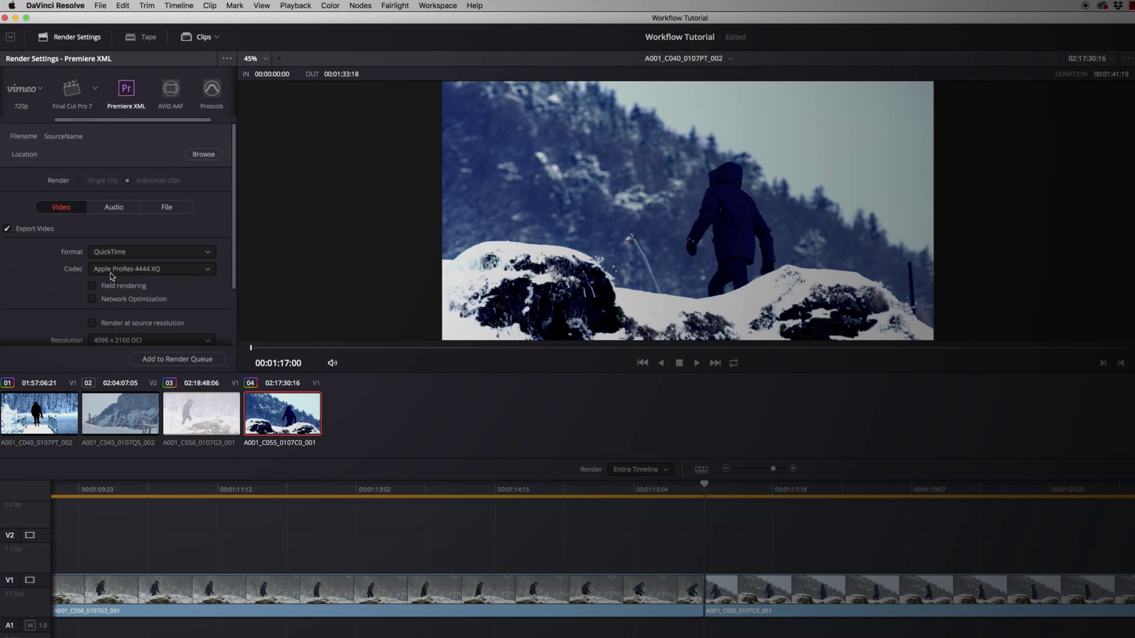
{"action": "scroll", "coordinate": [26, 281], "scroll_direction": "down", "scroll_amount": 3}
{"action": "scroll", "coordinate": [28, 287], "scroll_direction": "up", "scroll_amount": 3}
{"action": "left_click", "coordinate": [102, 209]}
{"action": "left_click", "coordinate": [62, 208]}
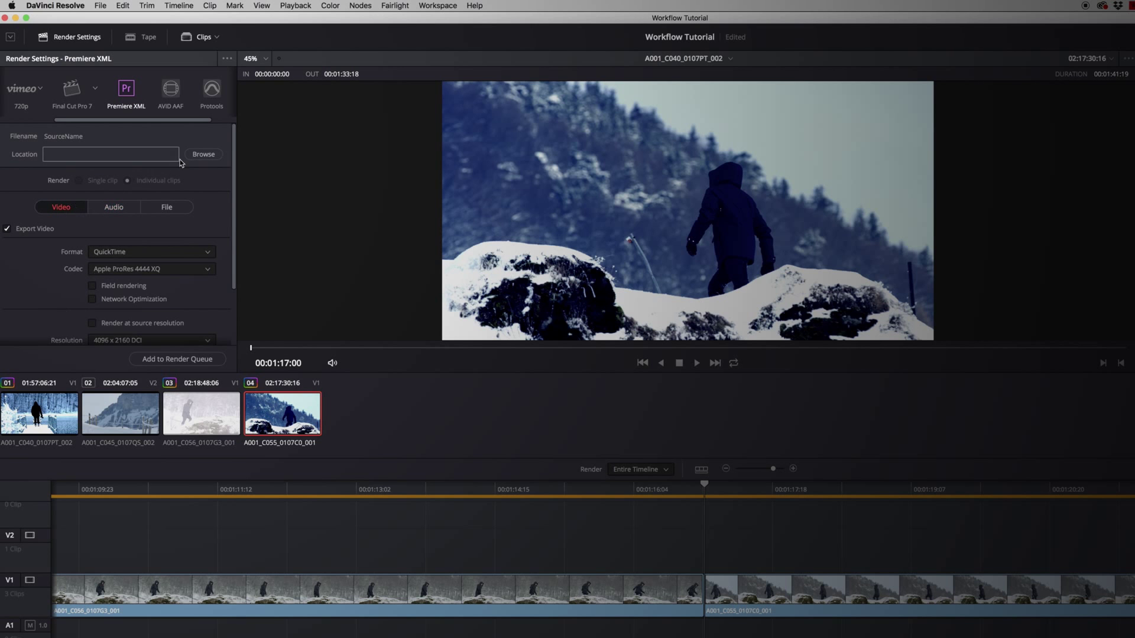
Set the Desktop as render destination, queue the job and start rendering.
{"action": "left_click", "coordinate": [203, 155]}
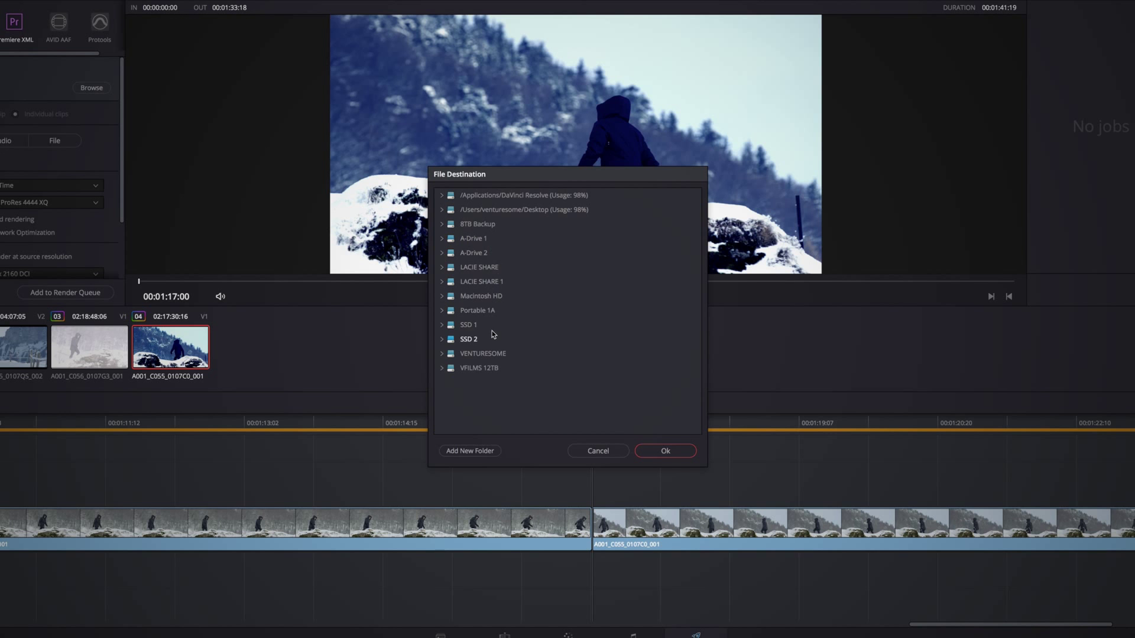
{"action": "left_click", "coordinate": [513, 212]}
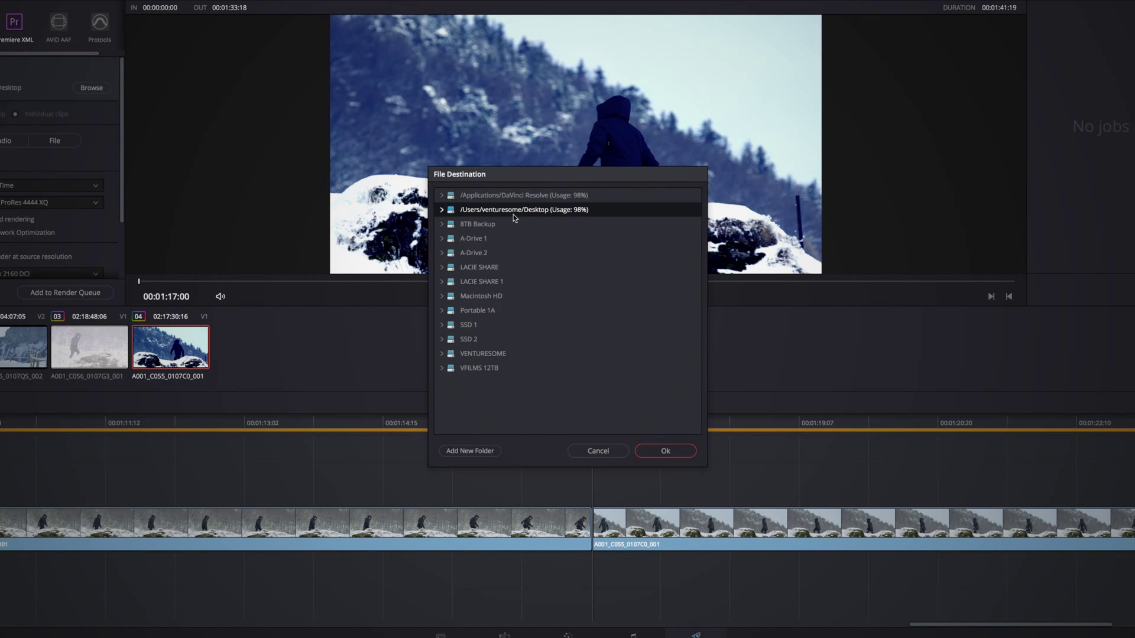
{"action": "left_click", "coordinate": [666, 452]}
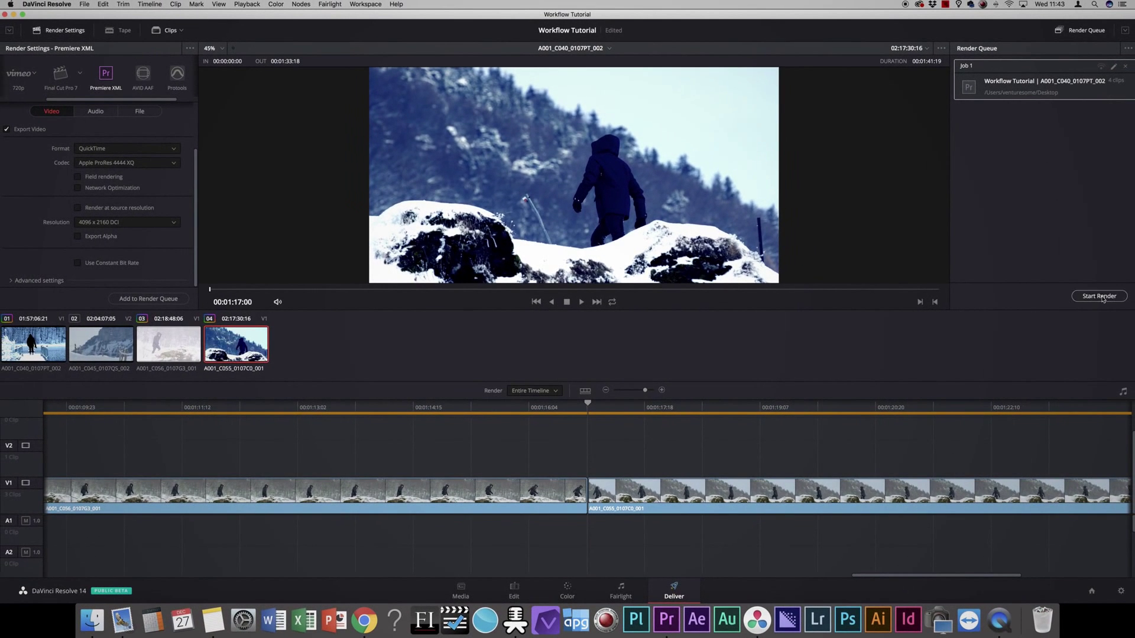
{"action": "left_click", "coordinate": [1099, 296]}
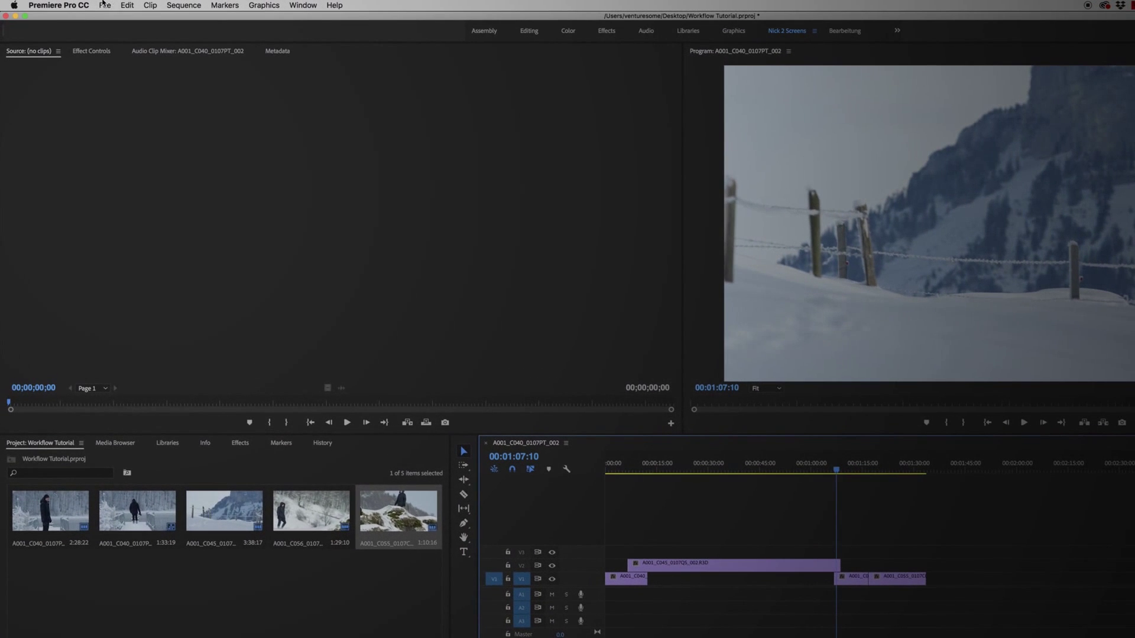
Import the Resolve-exported XML from the Desktop via File > Import.
{"action": "left_click", "coordinate": [104, 6]}
{"action": "left_click", "coordinate": [188, 264]}
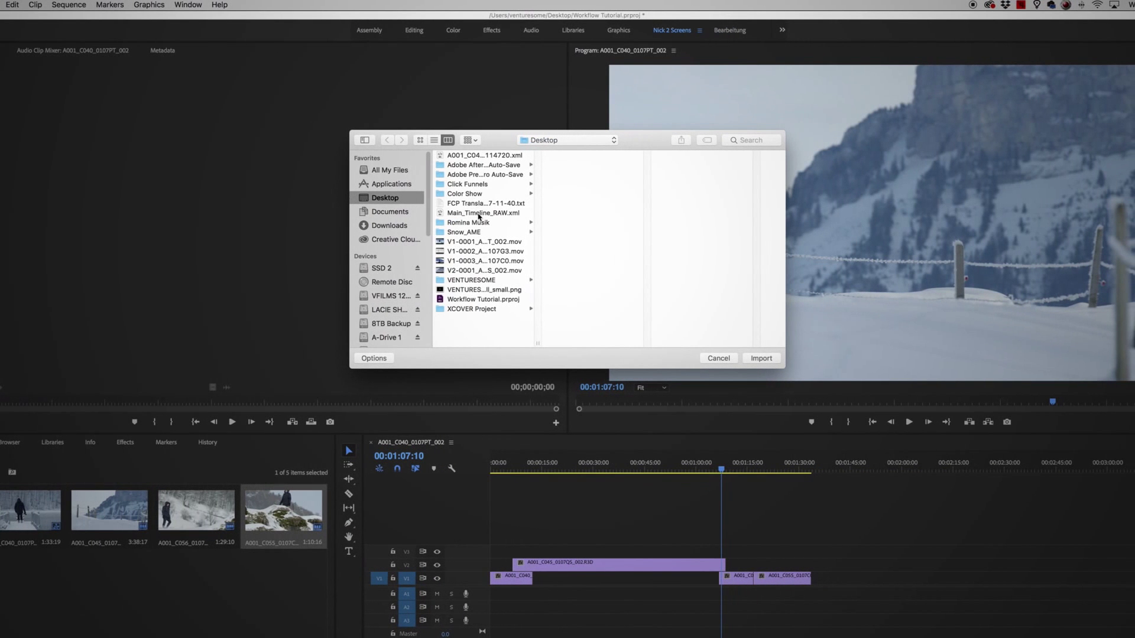
{"action": "left_click", "coordinate": [476, 156]}
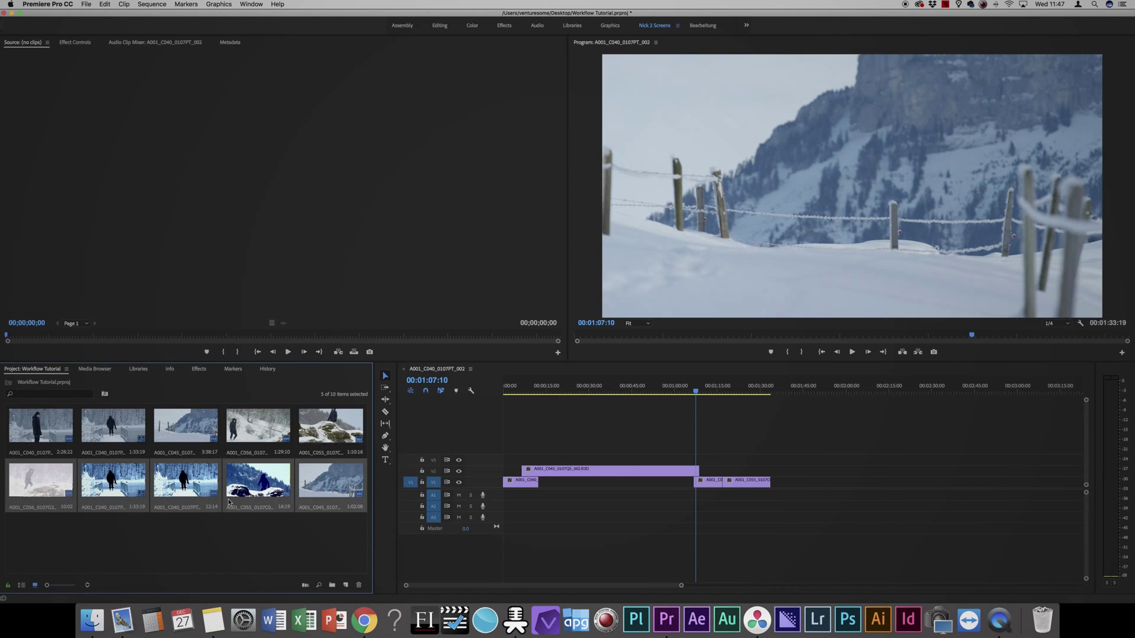
Open the A001_C040_0107PT_002 (Resolve) sequence, select all its clips, then return to the original rough cut.
{"action": "left_click", "coordinate": [166, 514]}
{"action": "double_click", "coordinate": [96, 496]}
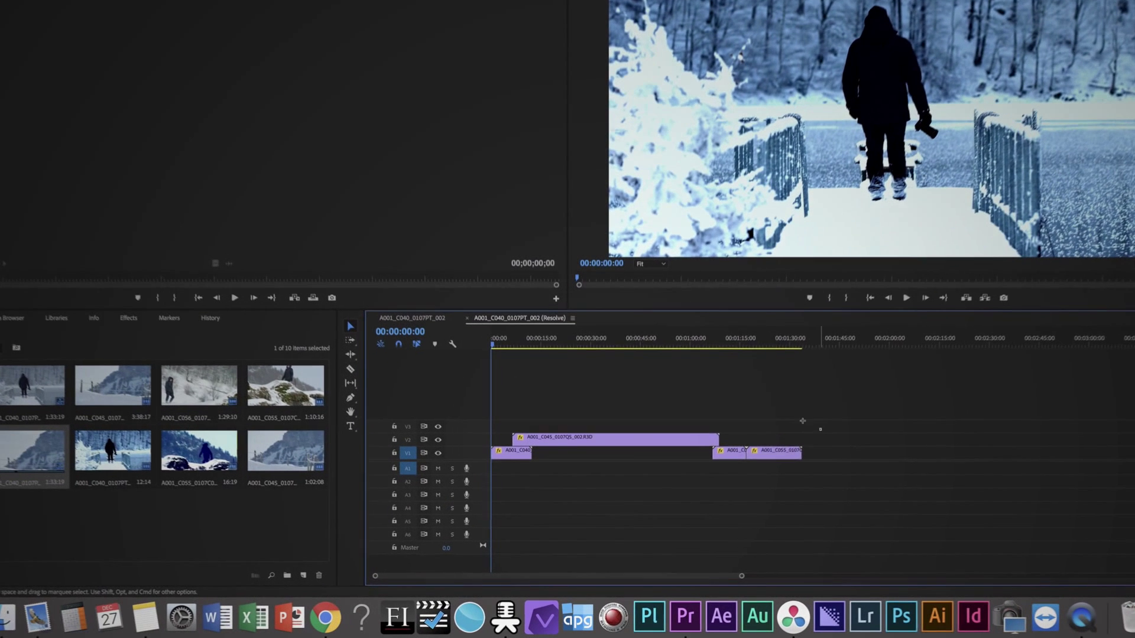
{"action": "key", "text": "super+a"}
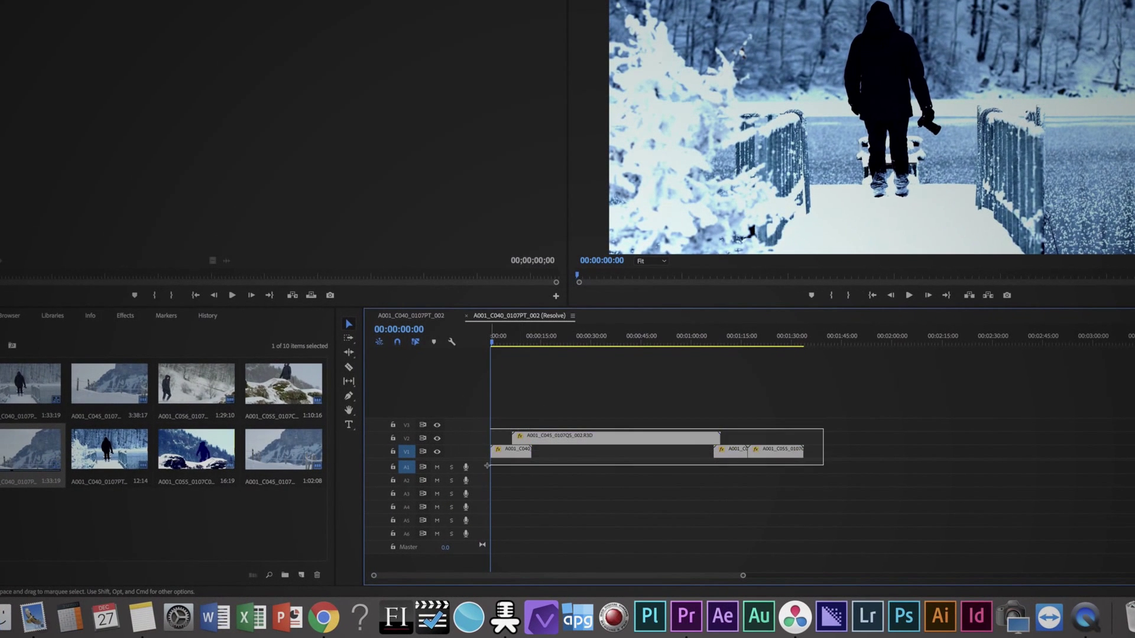
{"action": "left_click", "coordinate": [436, 317]}
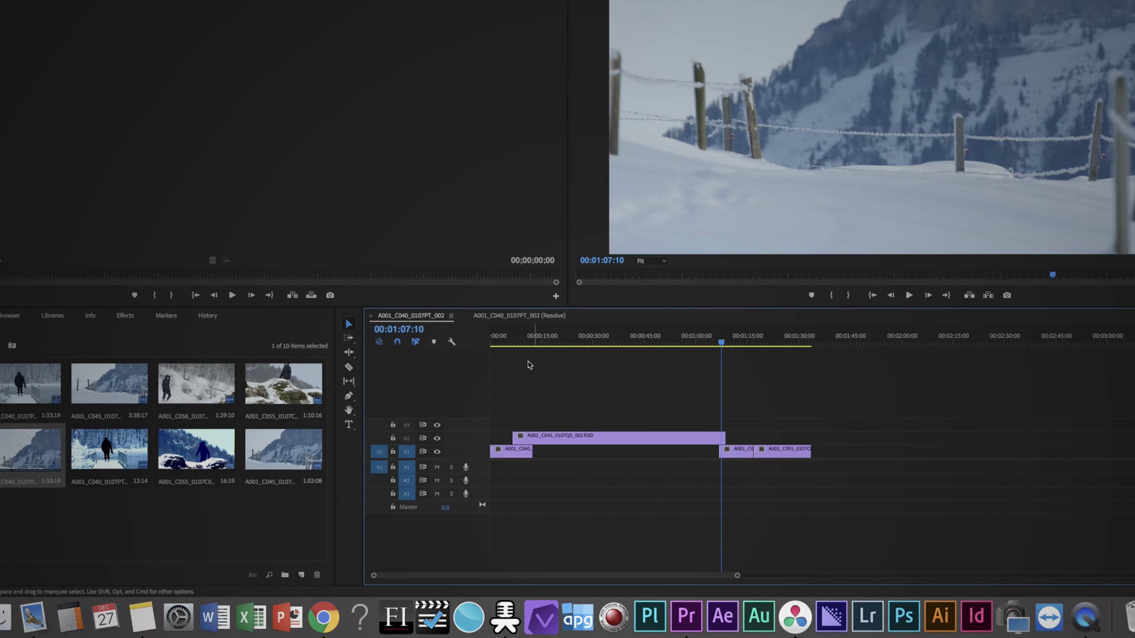